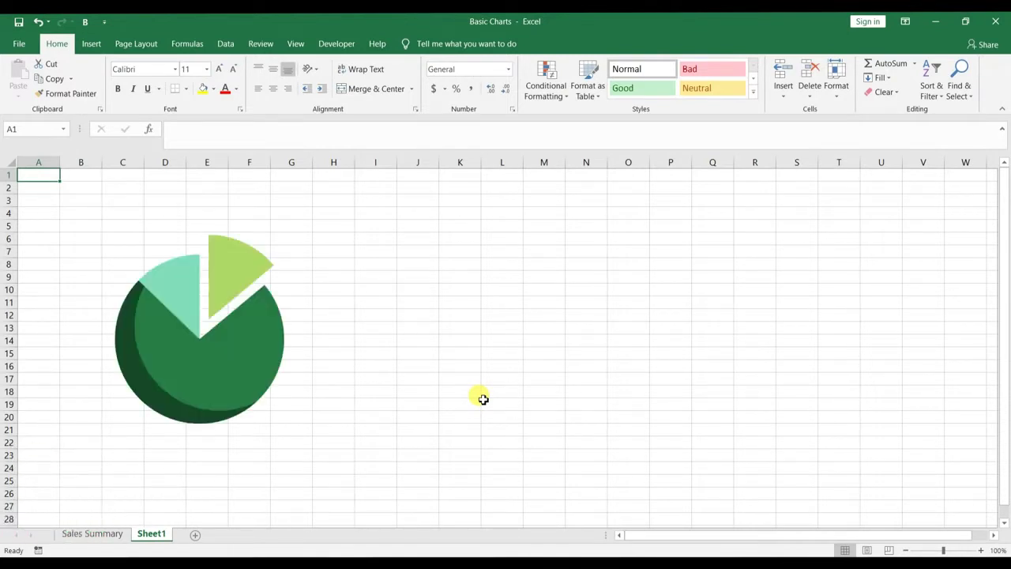
- Go to the Sales Summary sheet and select the header row A2:E2
click(93, 534)
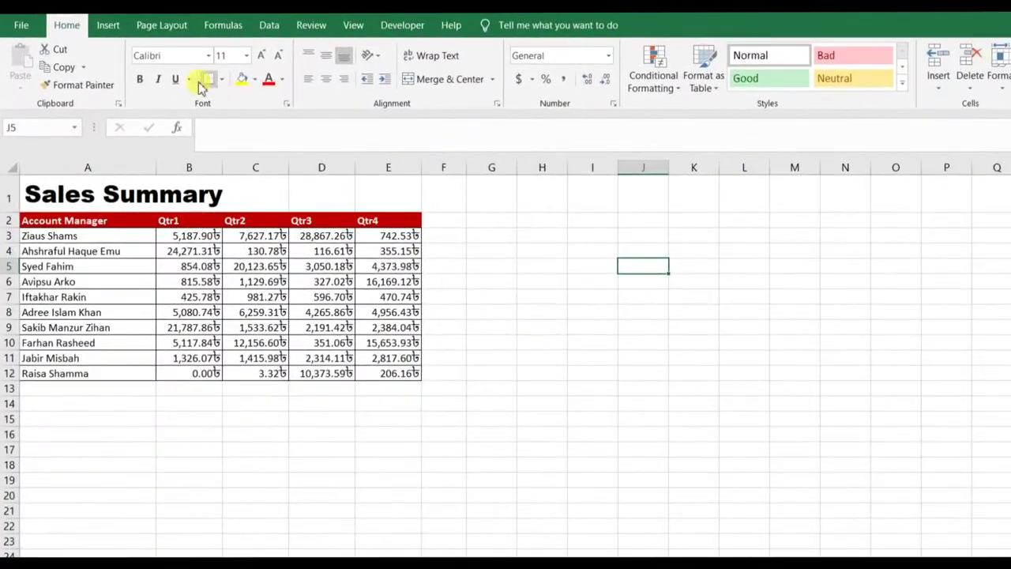
click(105, 25)
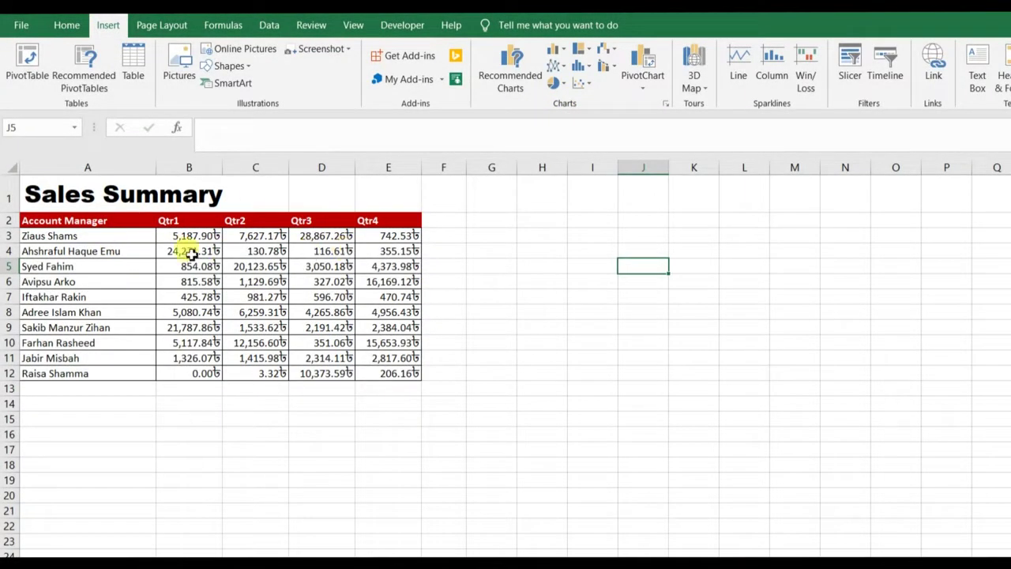
click(135, 237)
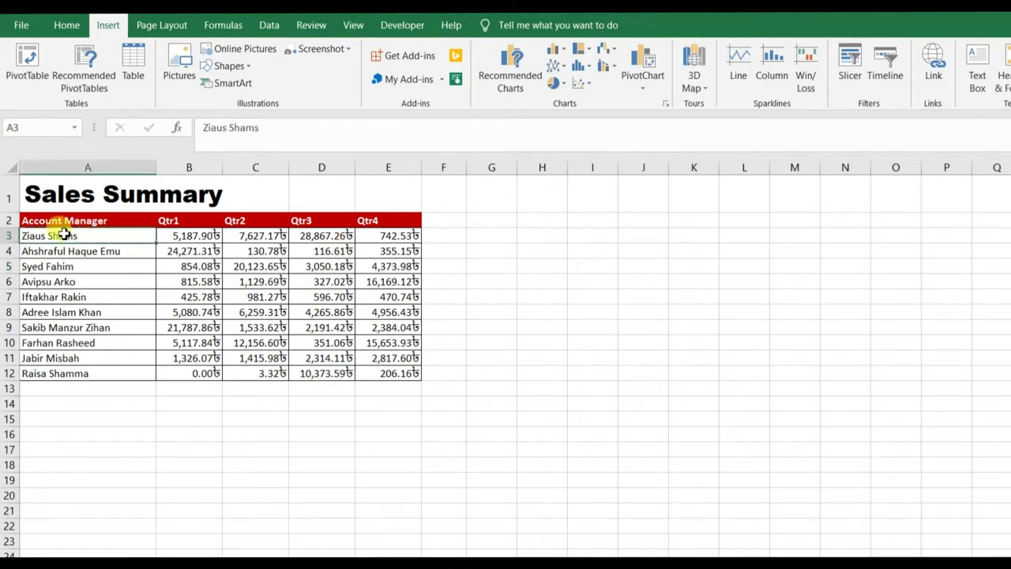
key(Right)
key(Right)
key(Right)
key(Right)
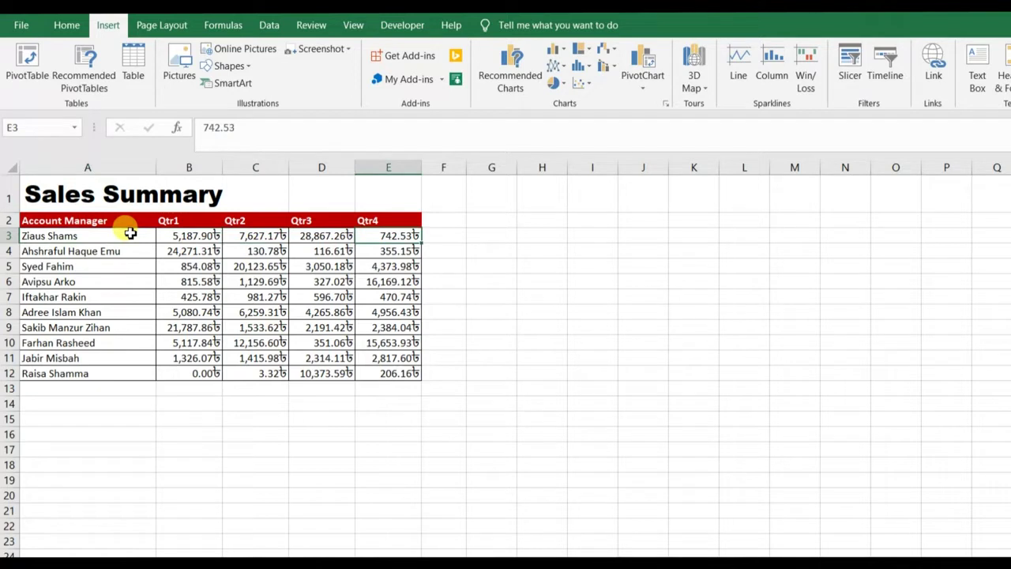
drag(126, 221, 407, 224)
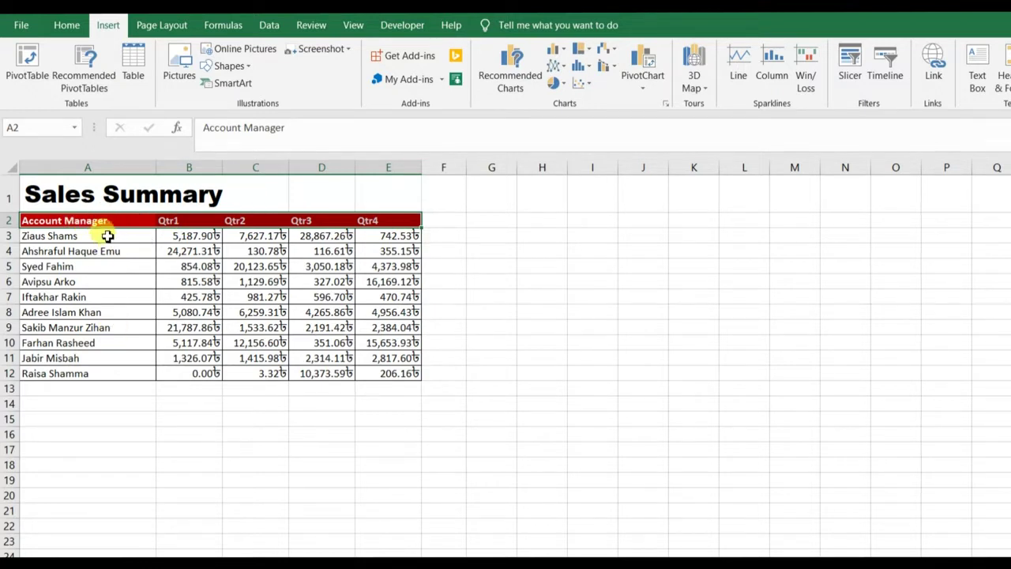
- Insert a 2-D pie chart of A2:E3 beside the table, then delete it
drag(108, 235, 372, 237)
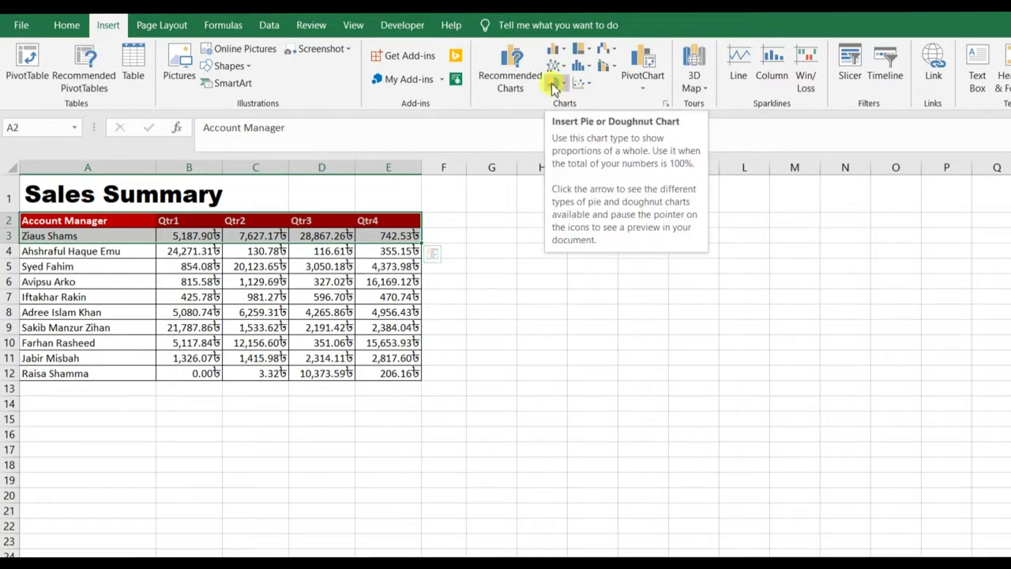
click(553, 84)
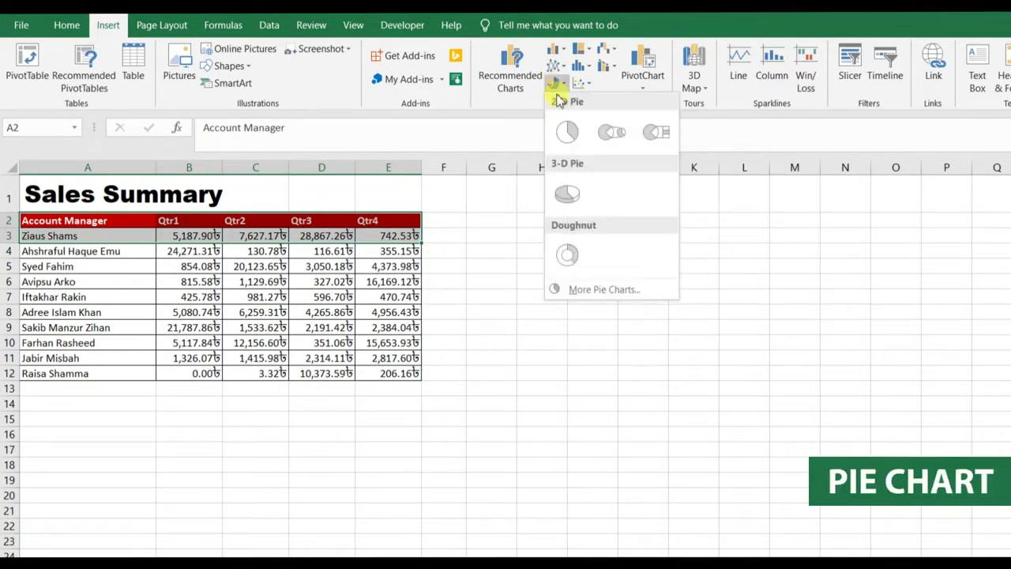
click(576, 138)
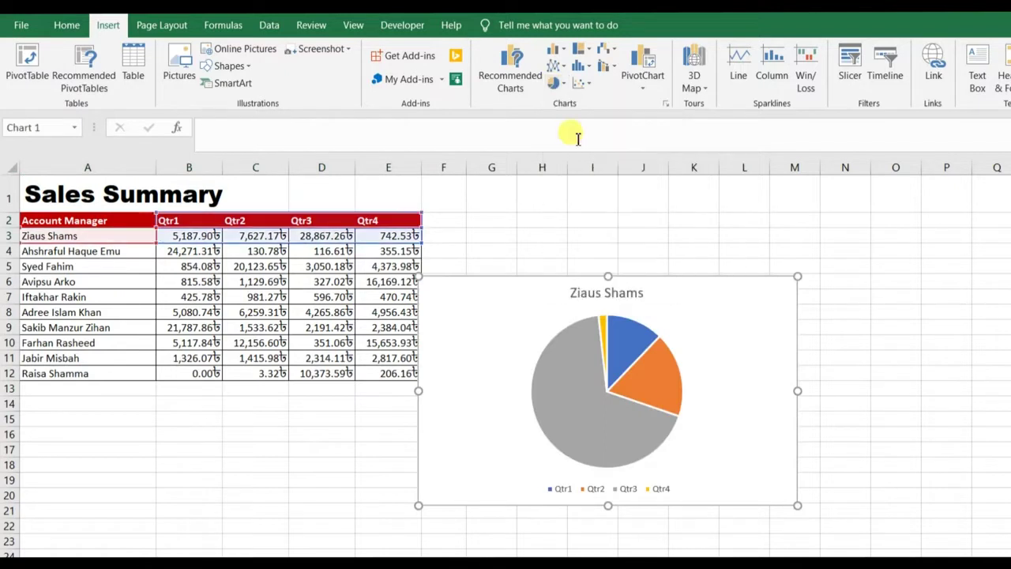
drag(689, 255, 708, 226)
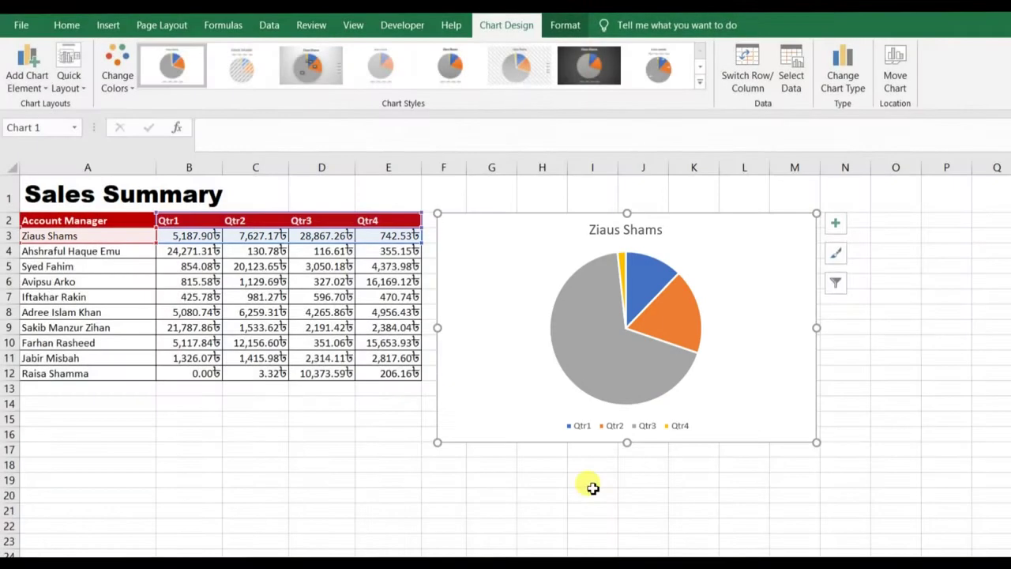
key(Delete)
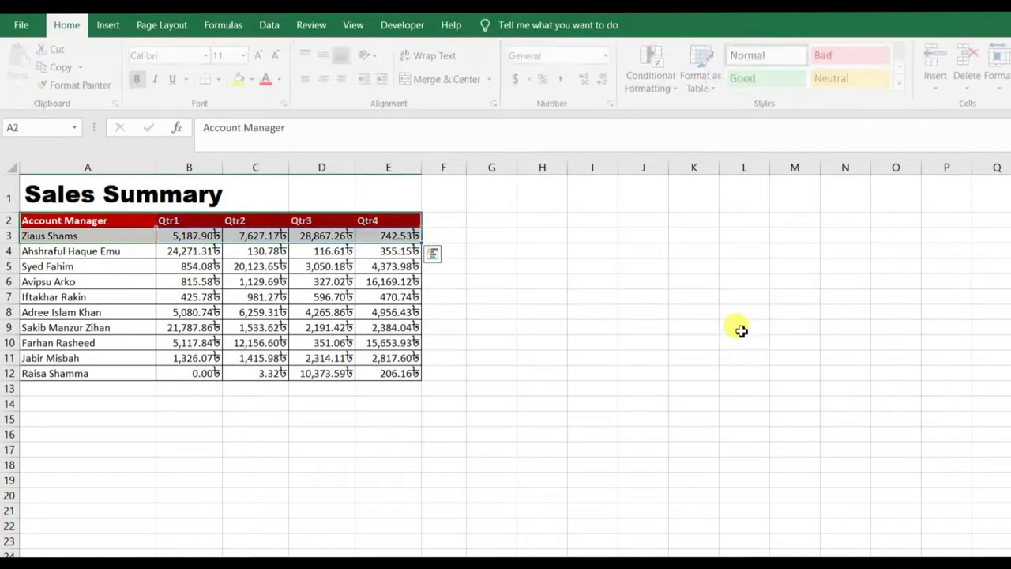
- Insert a 2-D pie chart of Qtr1 sales for all managers from A2:B12
click(130, 218)
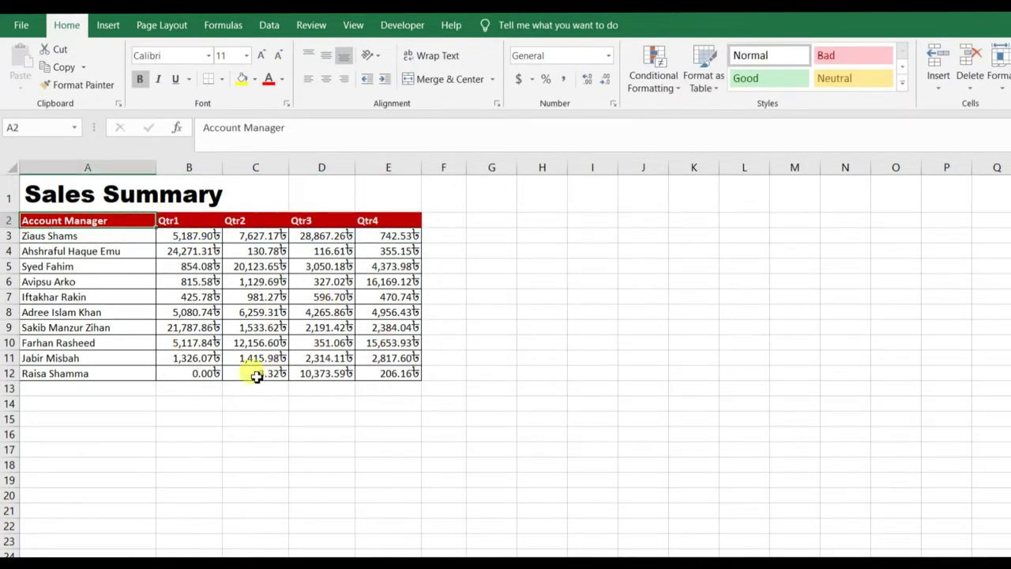
shift+click(201, 380)
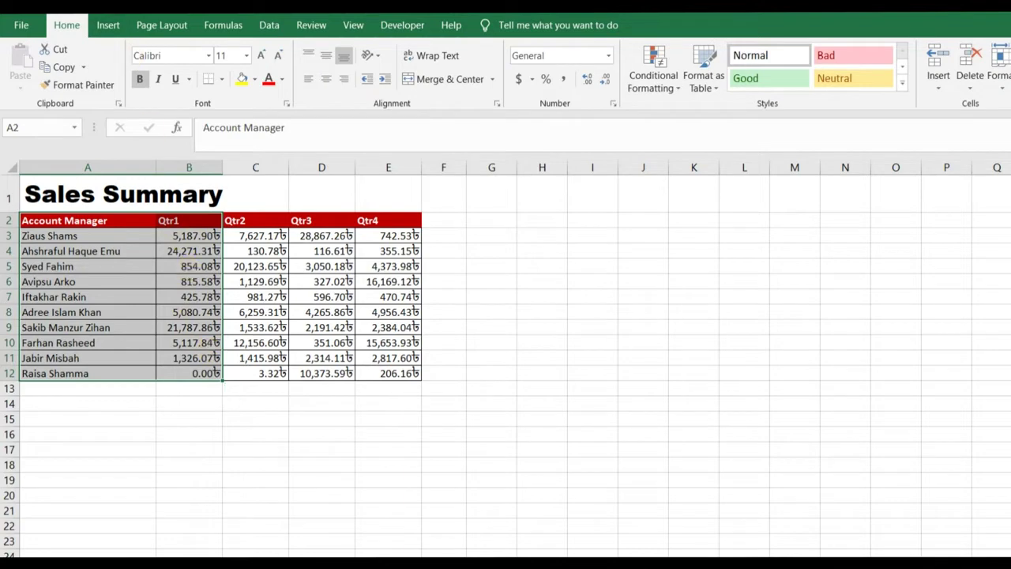
click(108, 26)
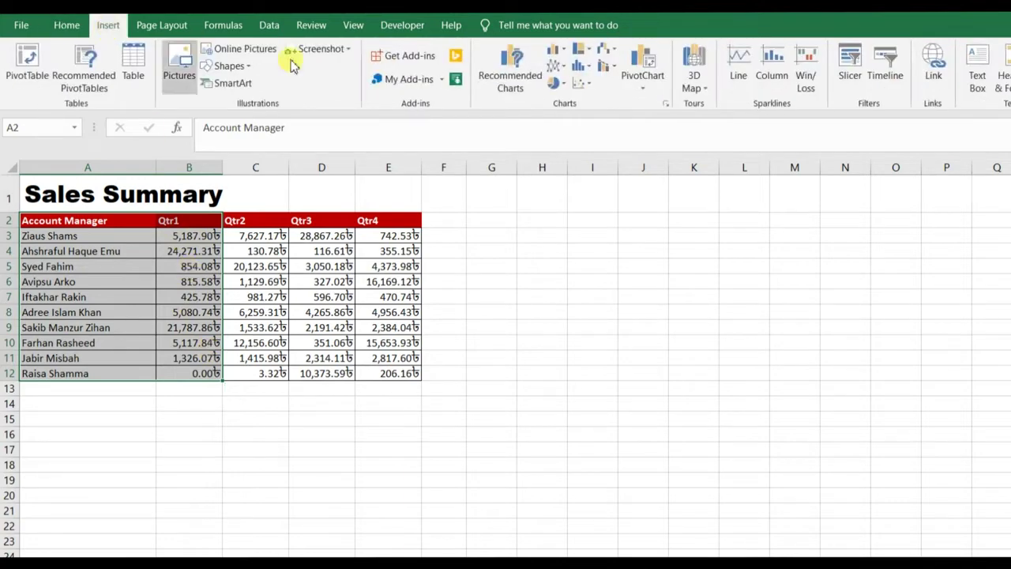
click(561, 85)
click(564, 131)
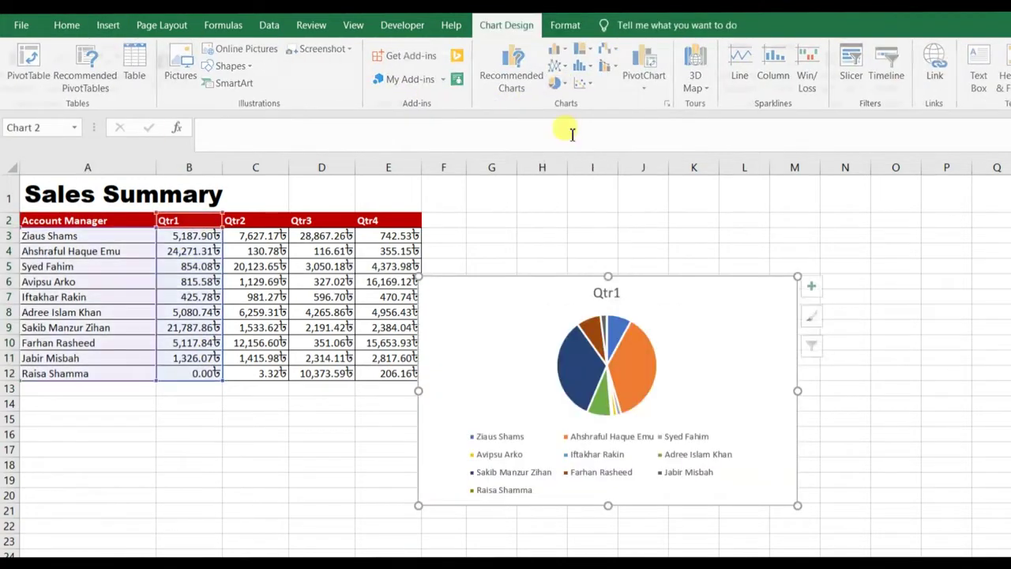
- Enlarge the Qtr1 pie chart and position it beside the table
drag(797, 275, 934, 225)
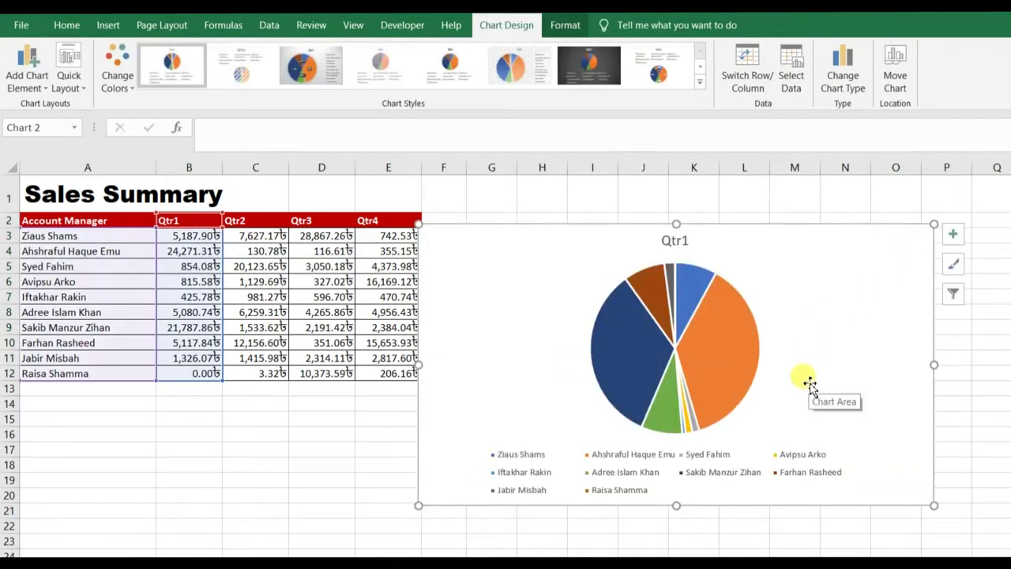
drag(803, 280, 818, 272)
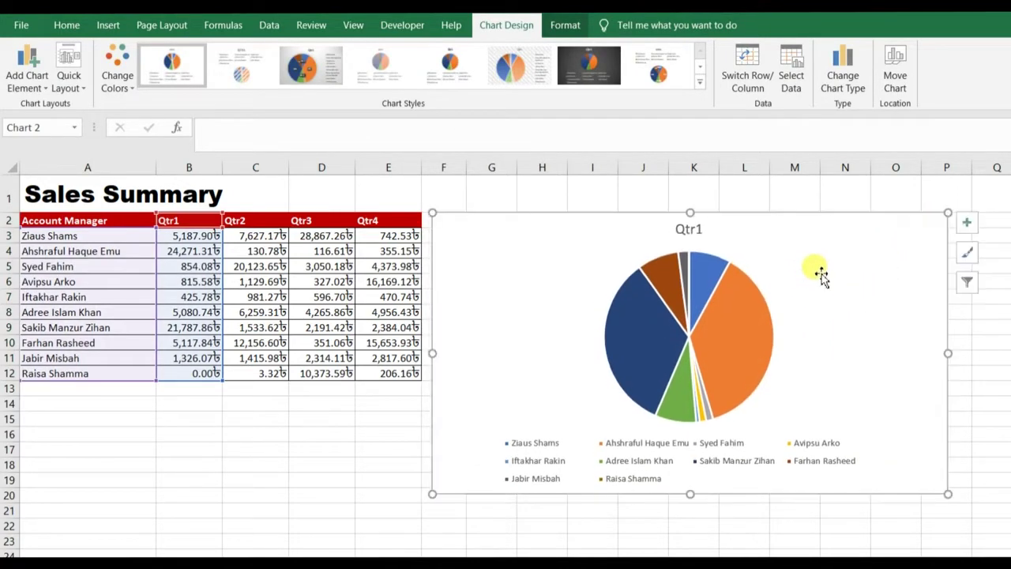
mouse_move(637, 335)
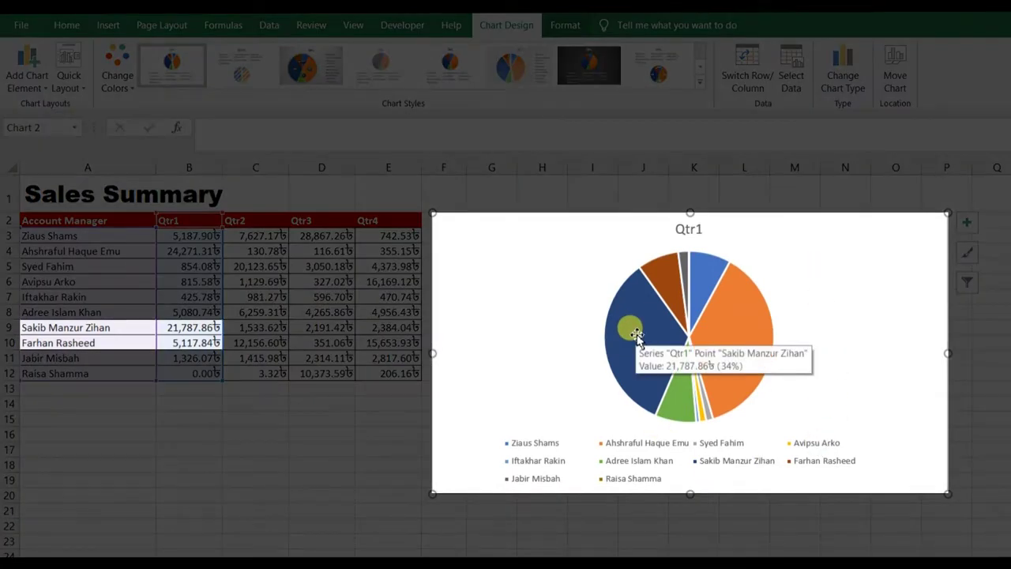
mouse_move(664, 280)
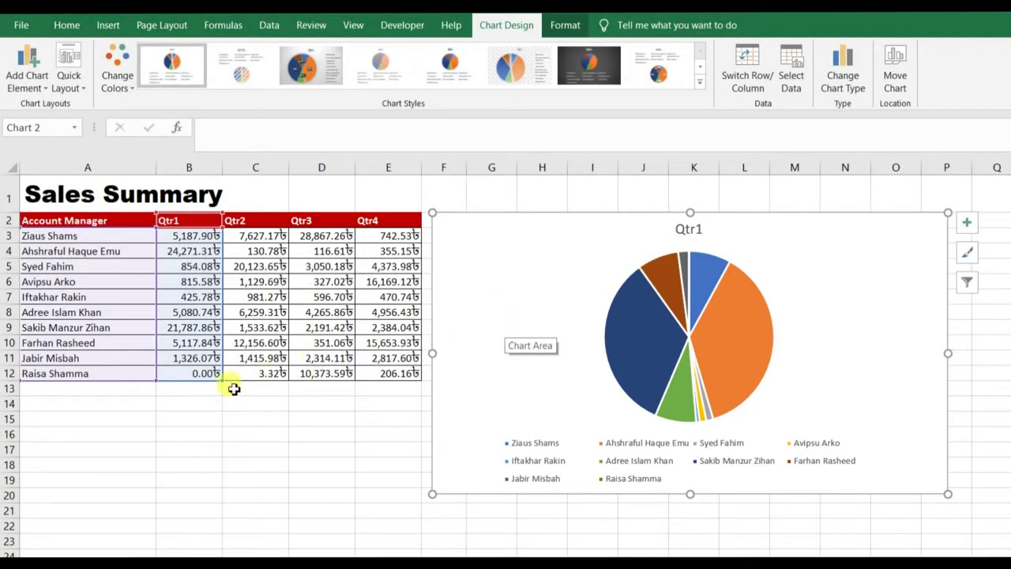
drag(224, 380, 290, 389)
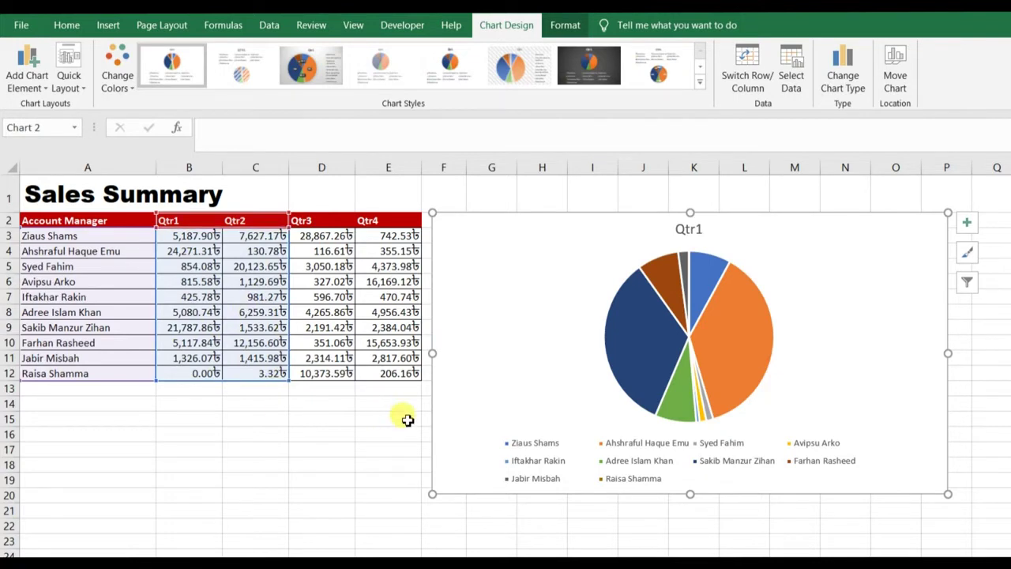
- Delete the Qtr1 pie chart and return to an empty cell
key(Delete)
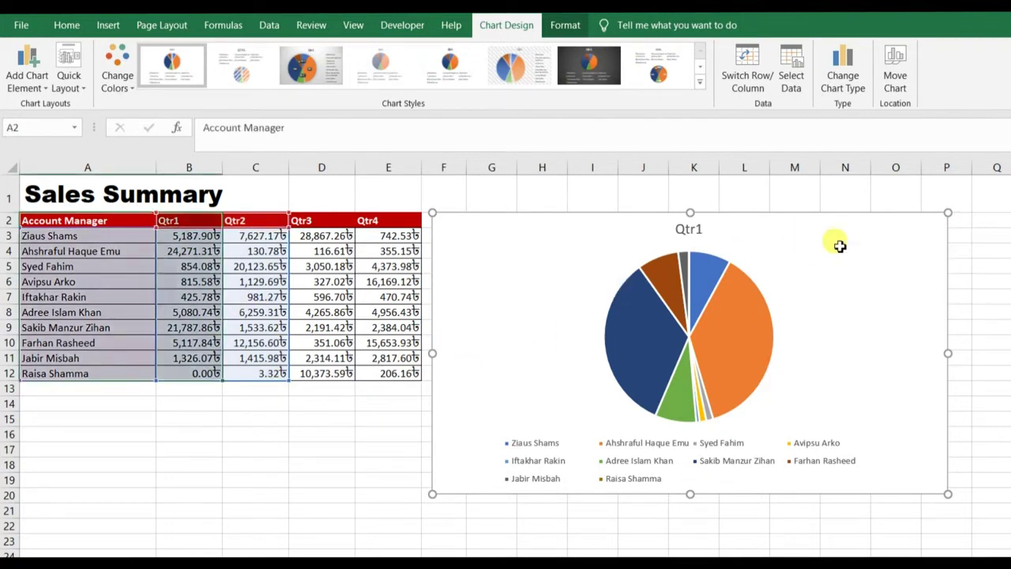
click(540, 298)
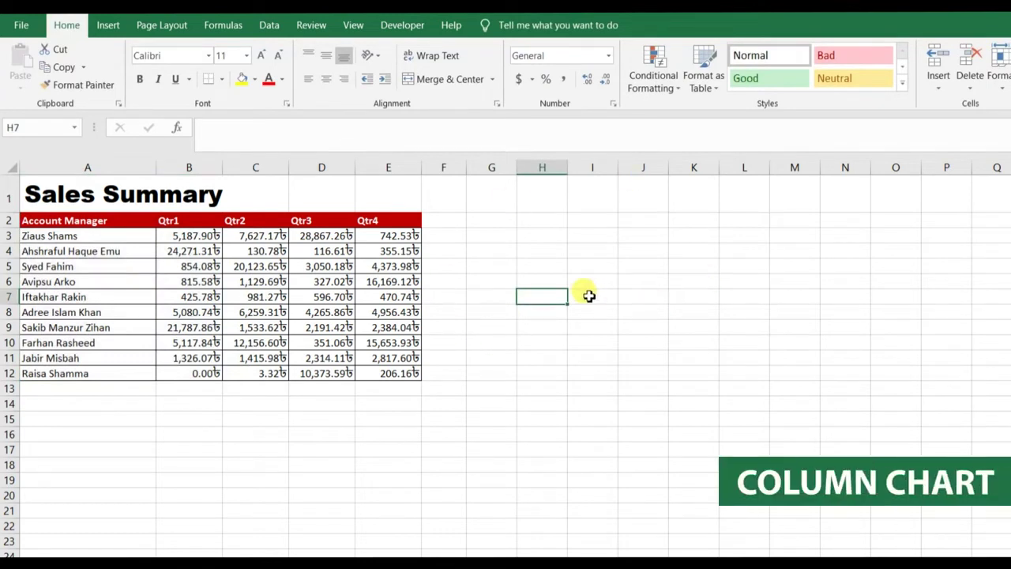
click(136, 221)
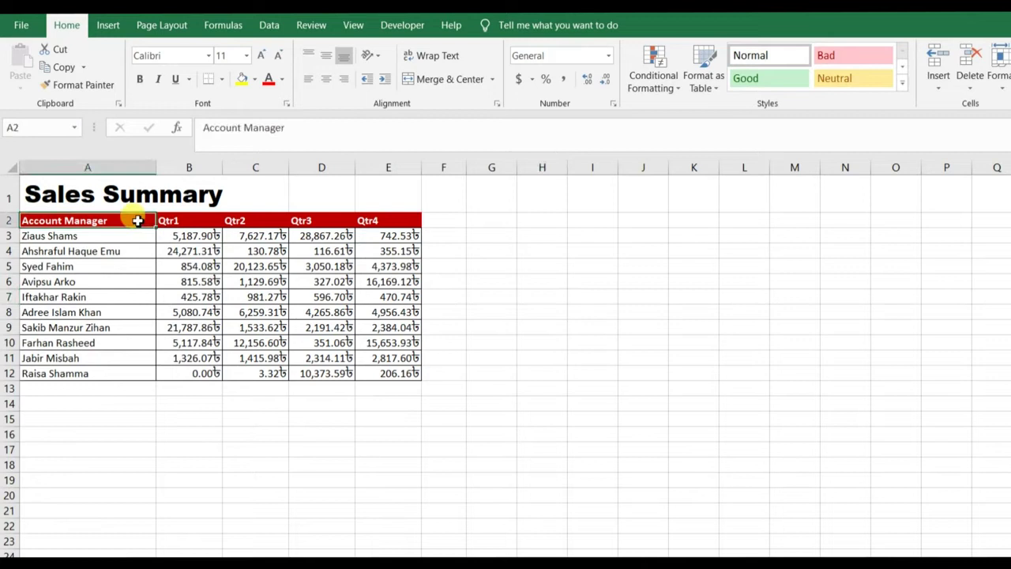
shift+click(280, 377)
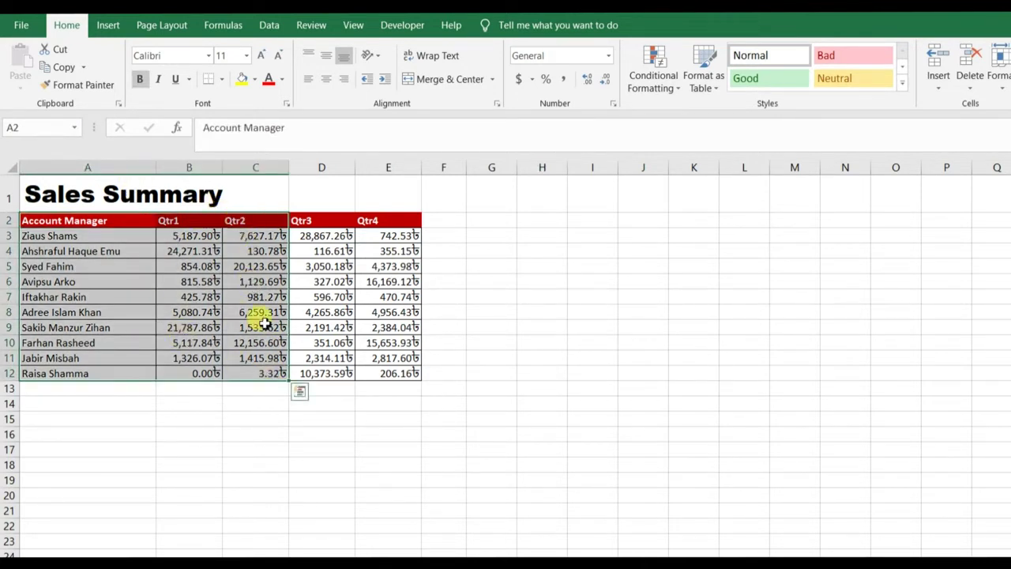
click(111, 26)
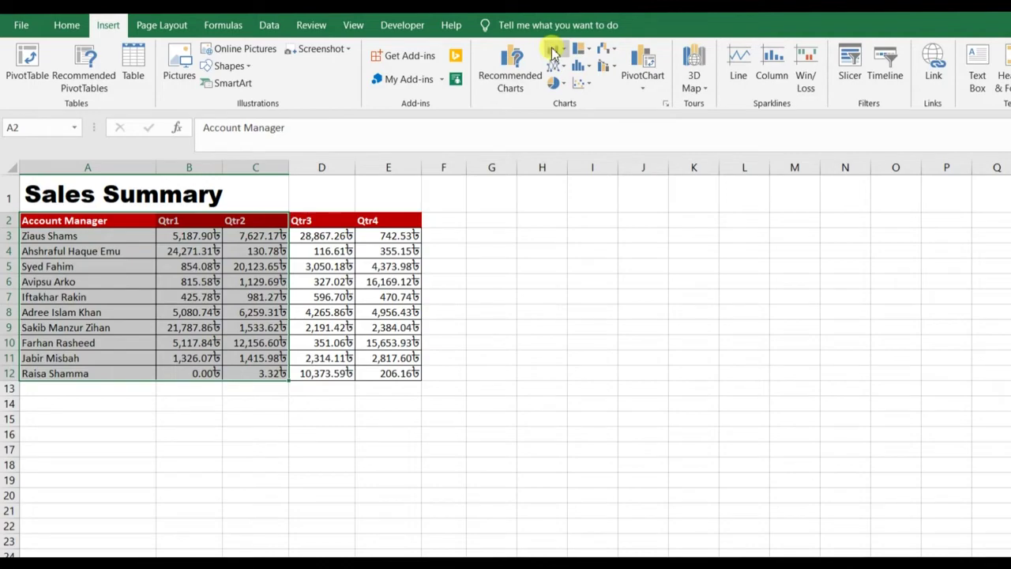
click(553, 52)
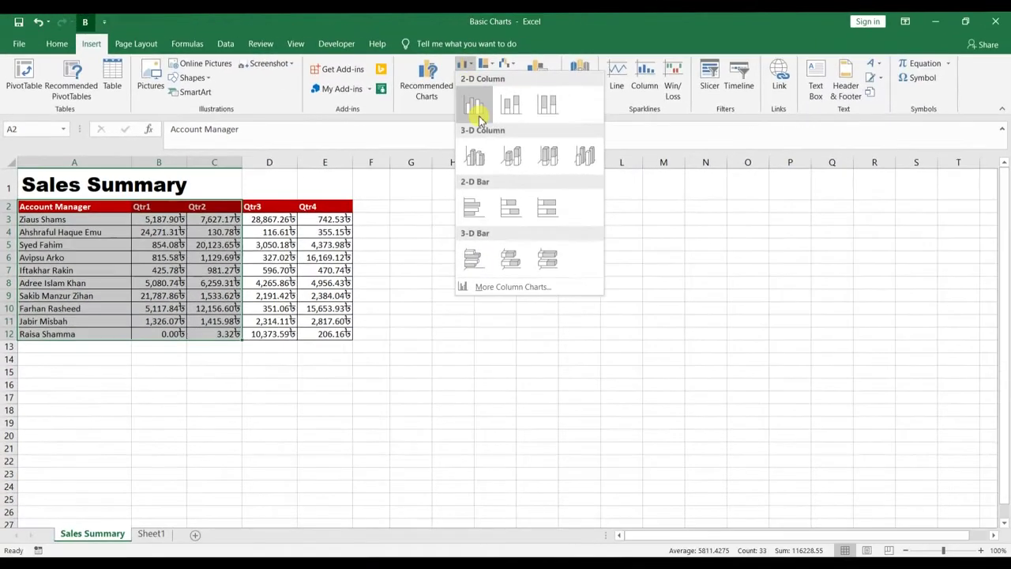
click(479, 116)
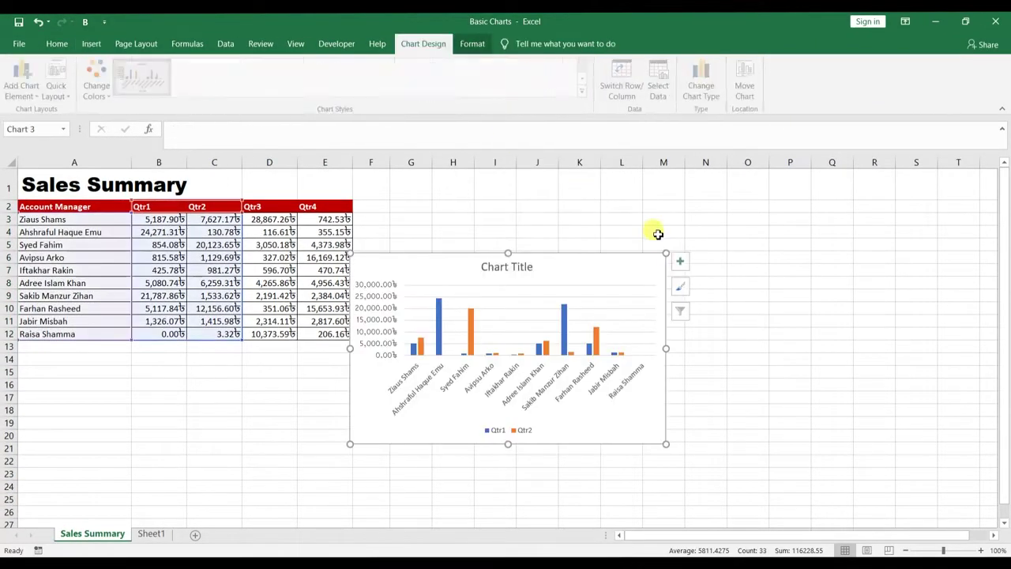
drag(810, 248, 877, 214)
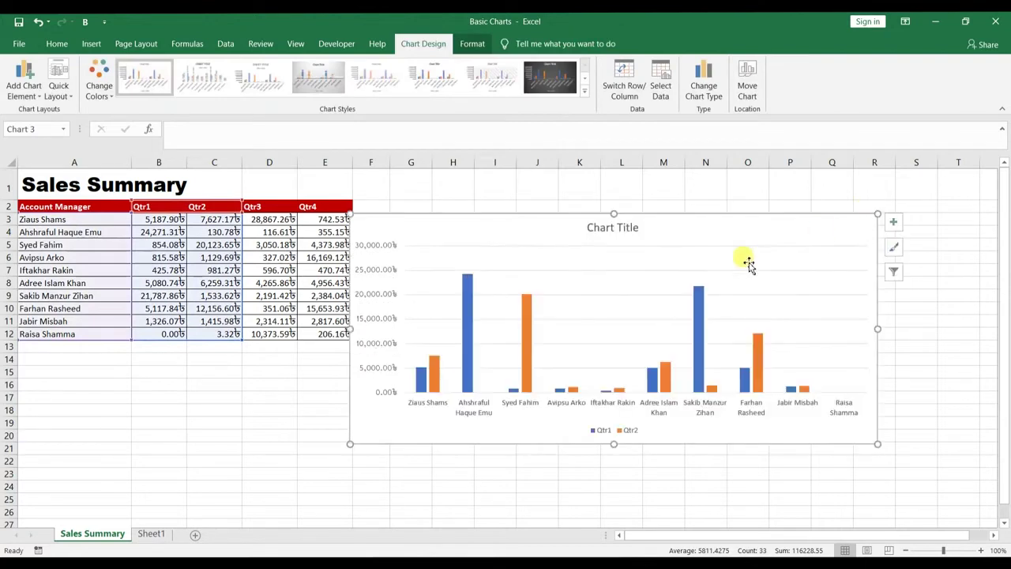
drag(683, 204, 678, 203)
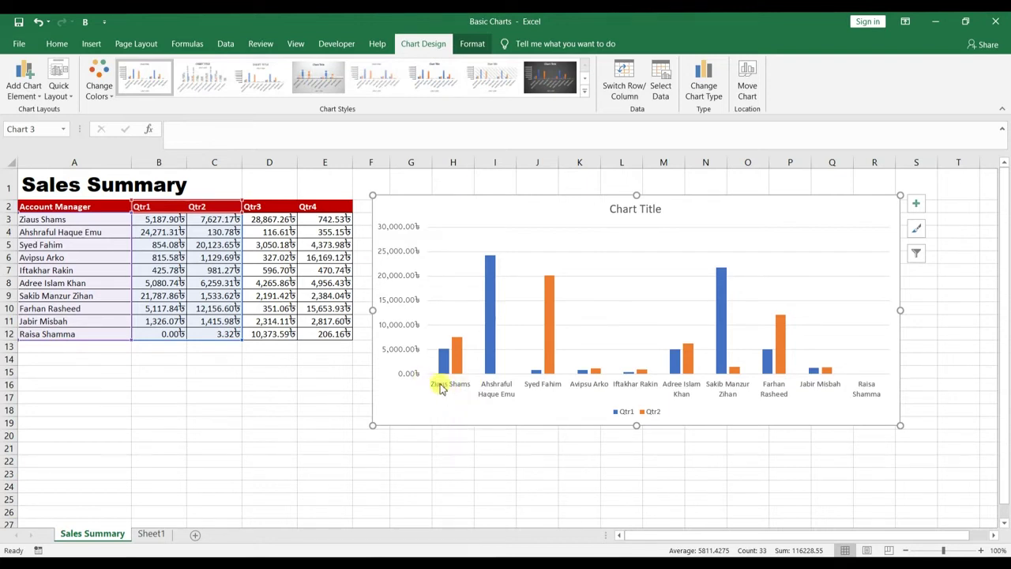
mouse_move(444, 366)
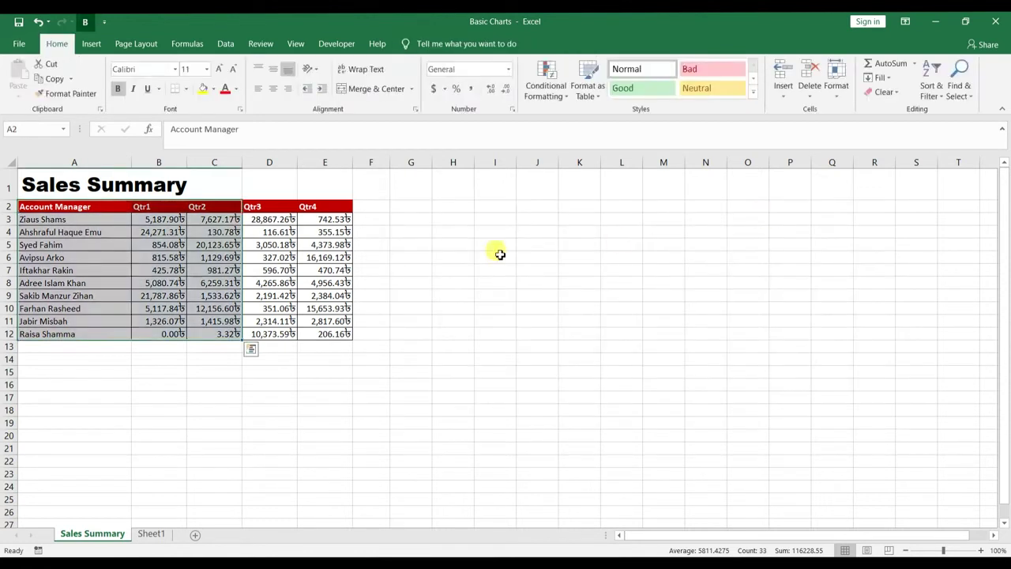
- Select A2:E3, the headers plus the first account manager's quarterly sales
click(364, 220)
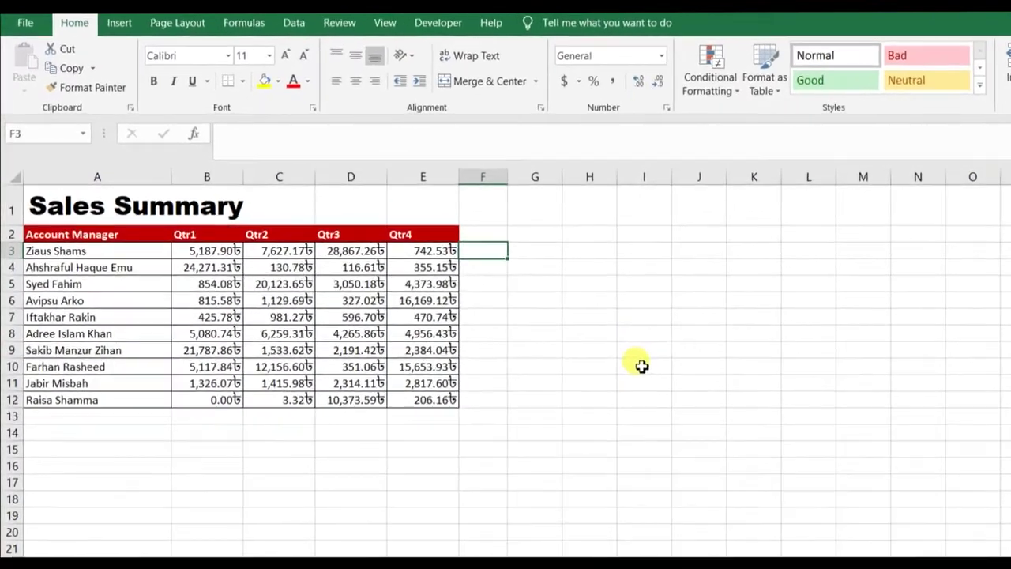
click(148, 251)
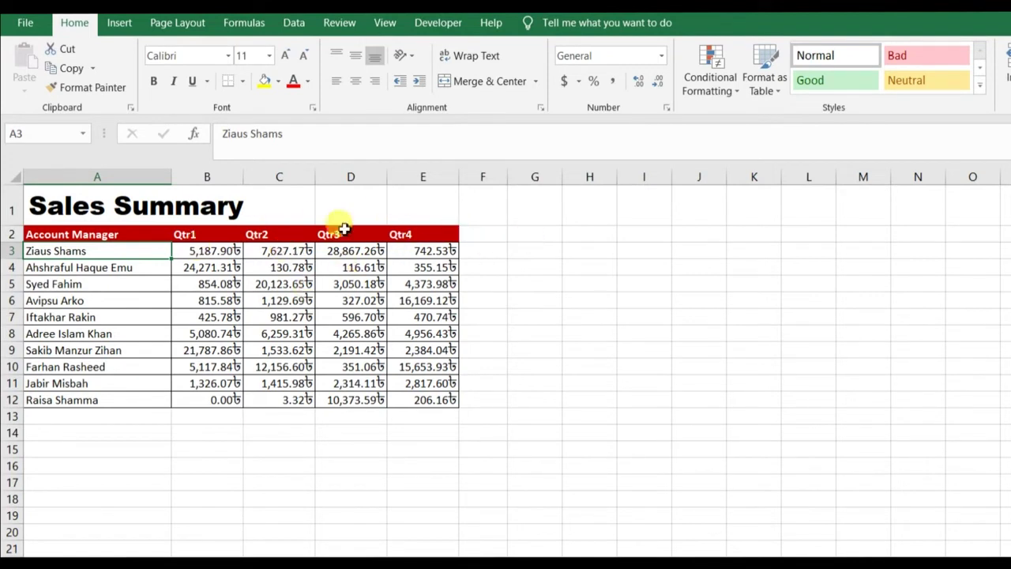
click(158, 234)
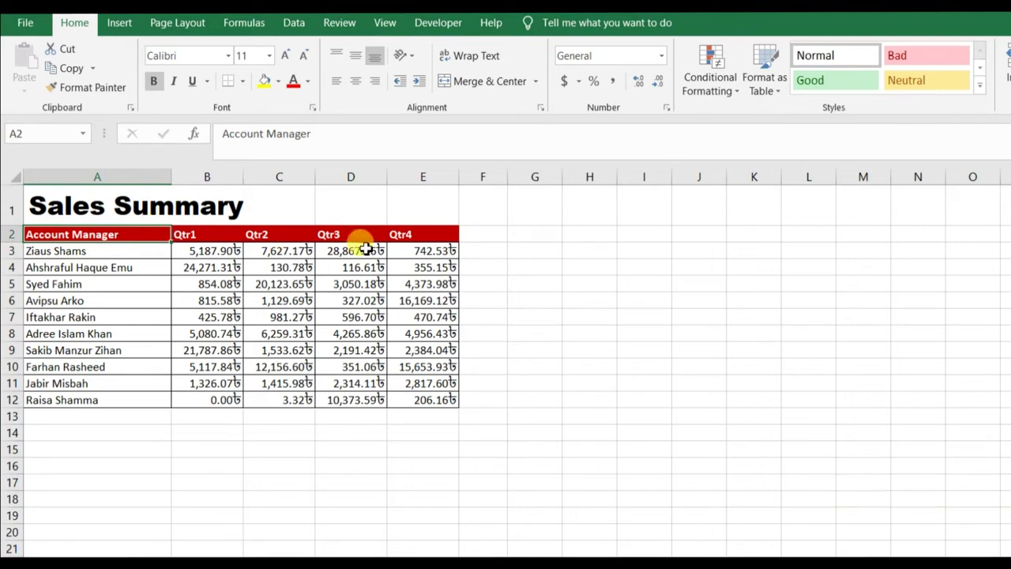
shift+click(419, 253)
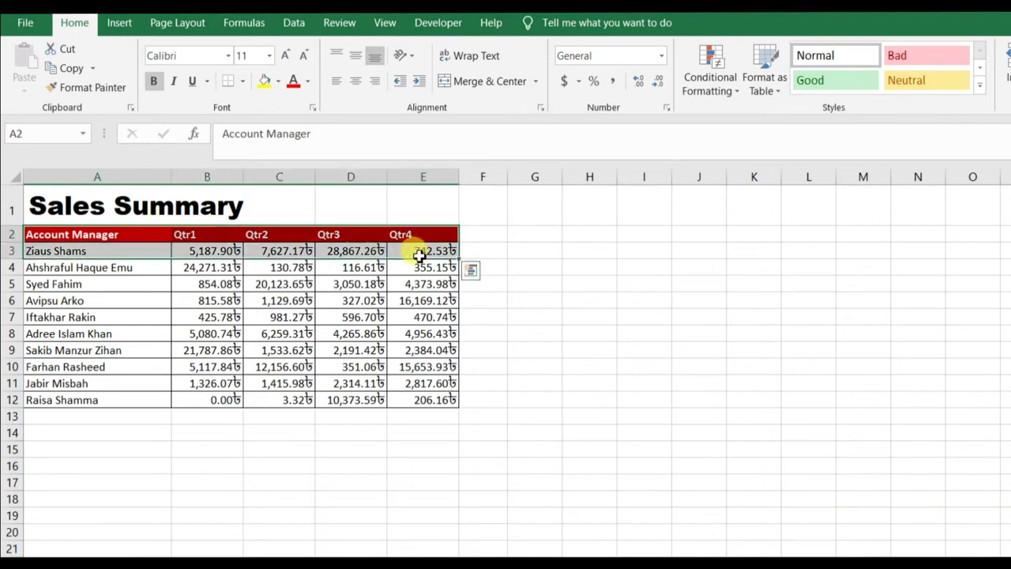
- Insert a 2-D line chart of the first manager's Qtr1–Qtr4 sales over G2:N17
click(119, 24)
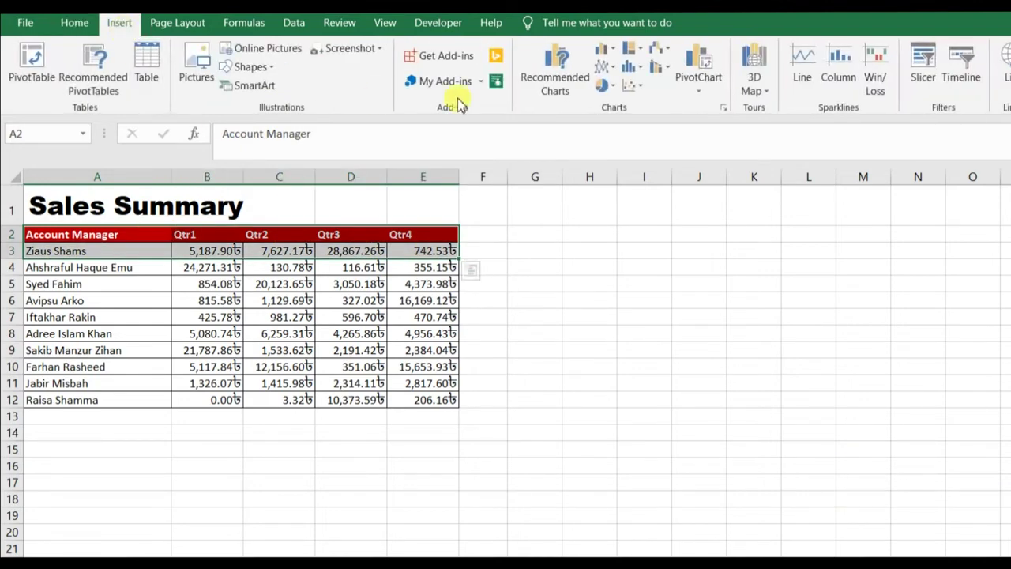
click(606, 70)
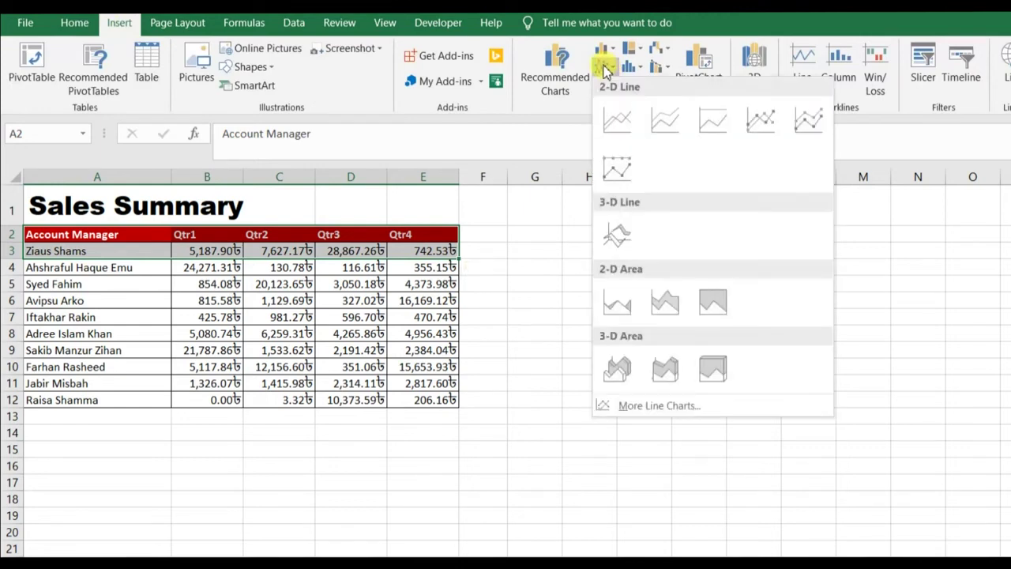
click(623, 129)
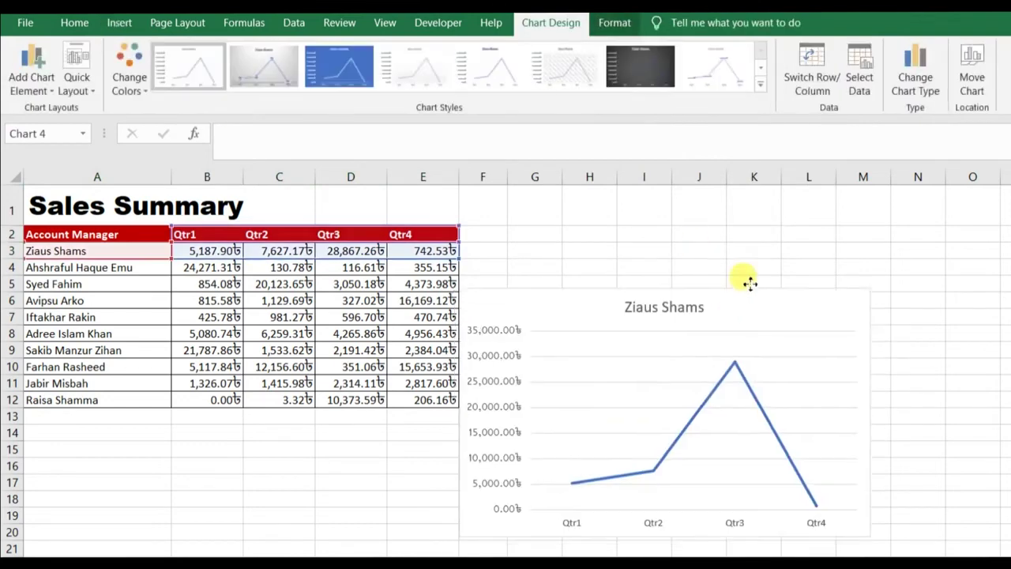
drag(749, 282, 782, 247)
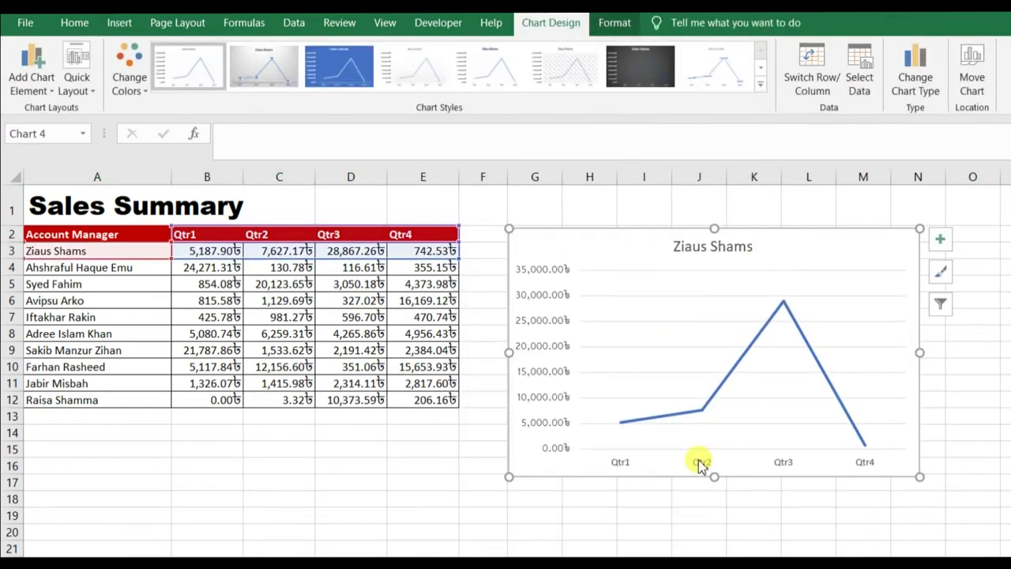